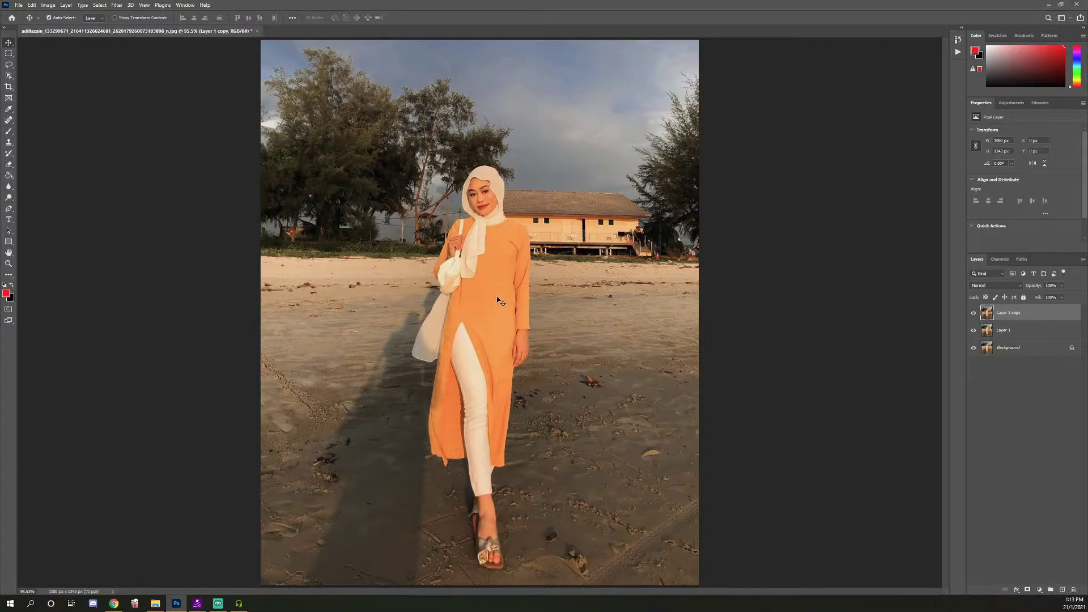
Switch to the Object Selection tool and enter Select and Mask for Layer 1 copy.
key(w)
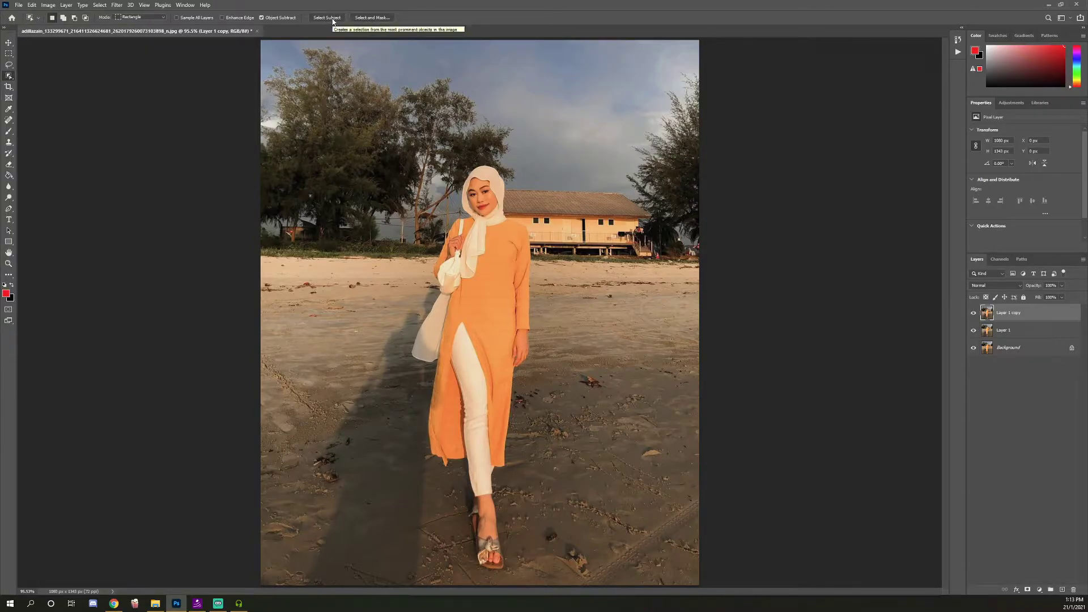
click(375, 21)
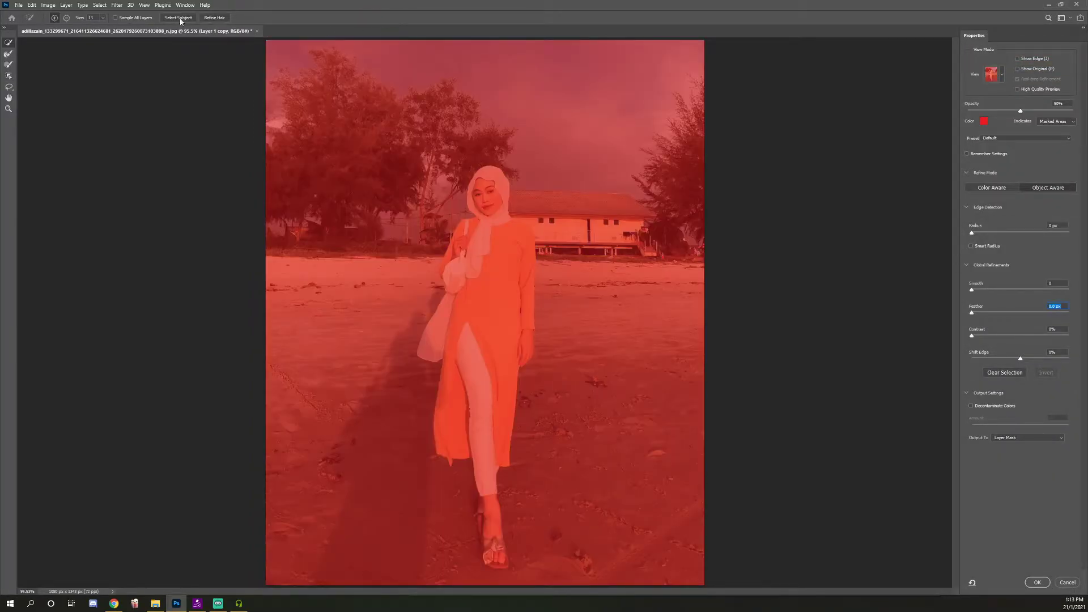
Select the woman as the subject and brush-refine the mask along her hijab edge.
click(179, 19)
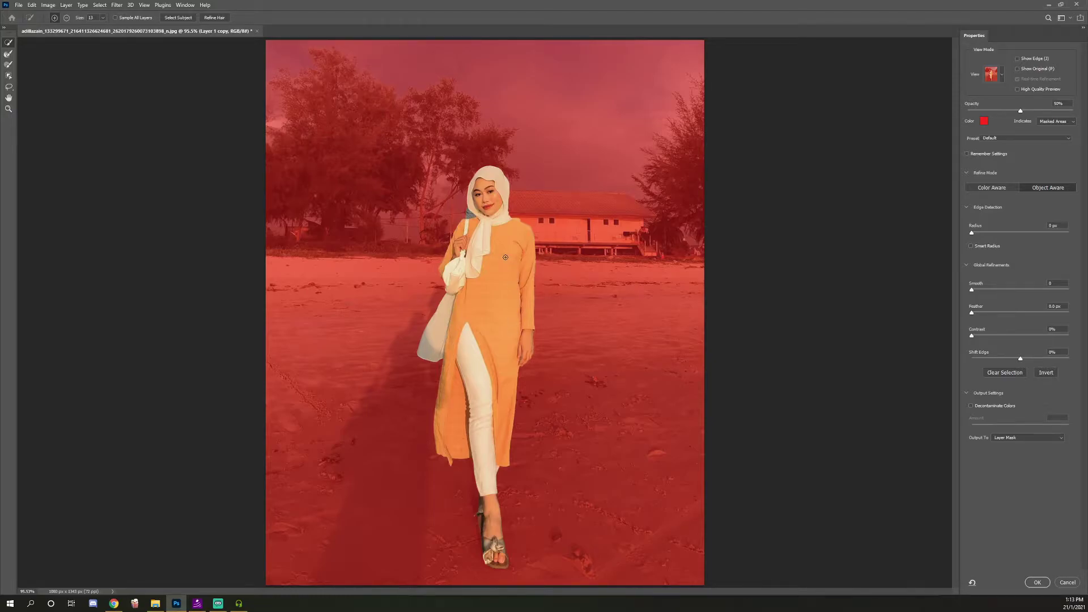
key(ctrl+equal)
key(ctrl+equal)
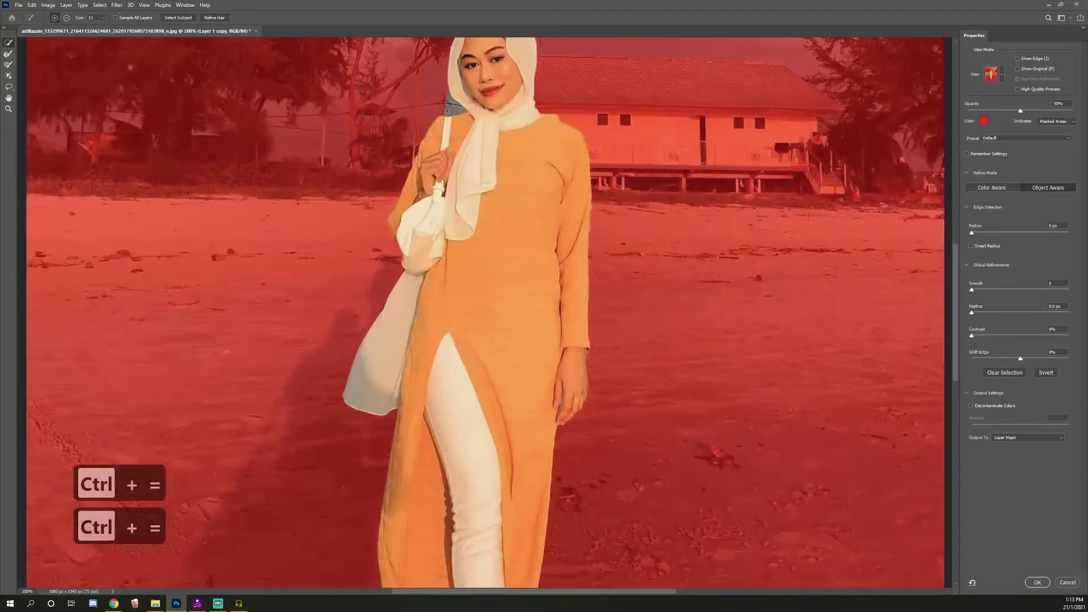
key(bracketleft)
key(bracketleft)
drag(454, 106, 456, 110)
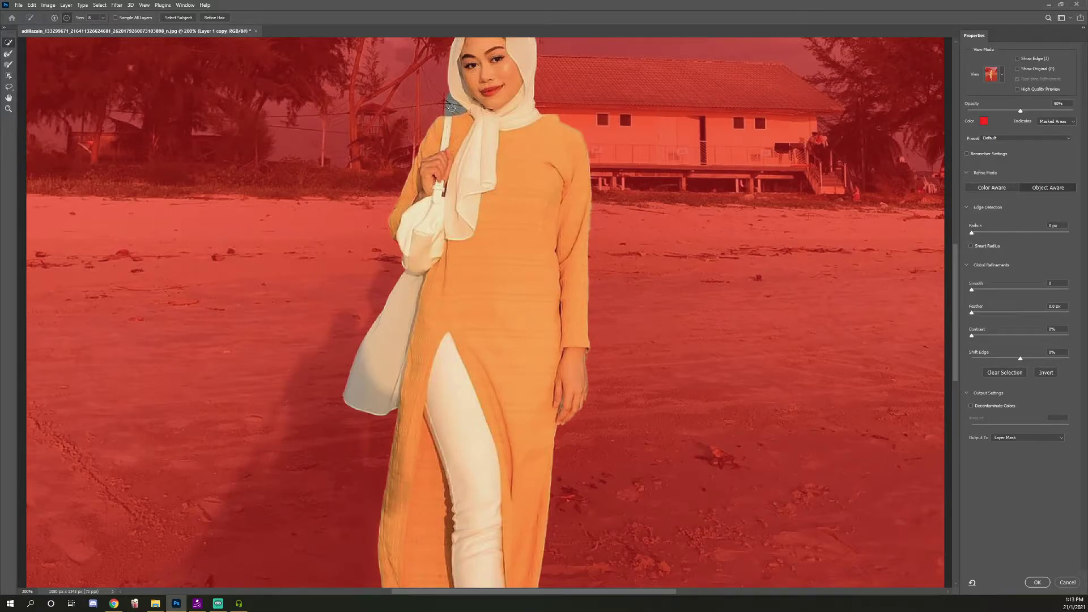
drag(452, 107, 459, 112)
key(alt)
Set Smooth to 12 and output the refined selection as a layer mask.
click(981, 289)
click(975, 314)
click(1038, 582)
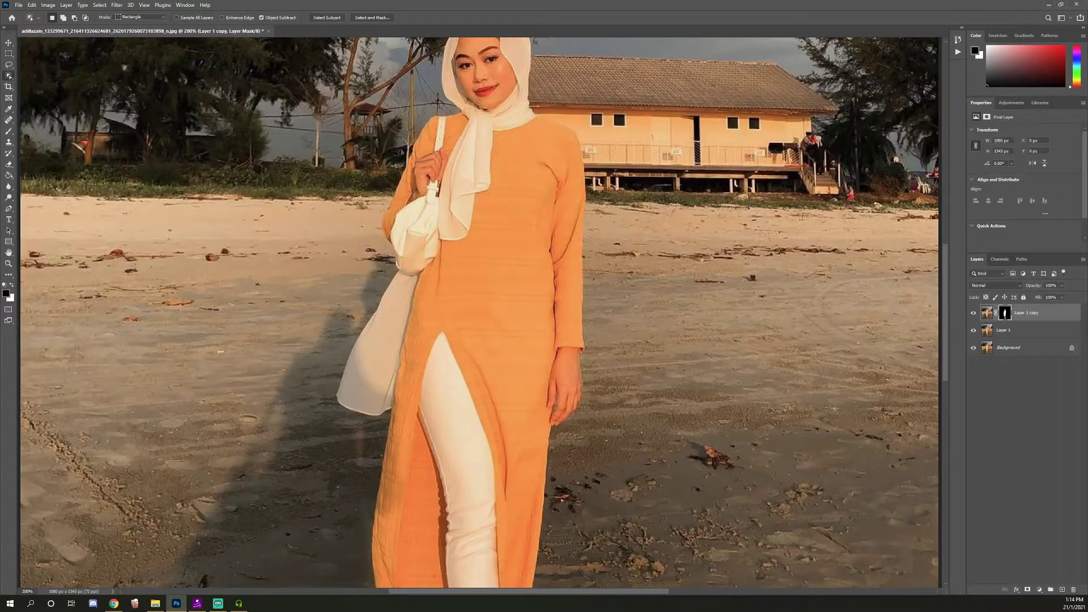
Fit the photo to the window and load Layer 1 copy's mask as a selection.
key(ctrl+0)
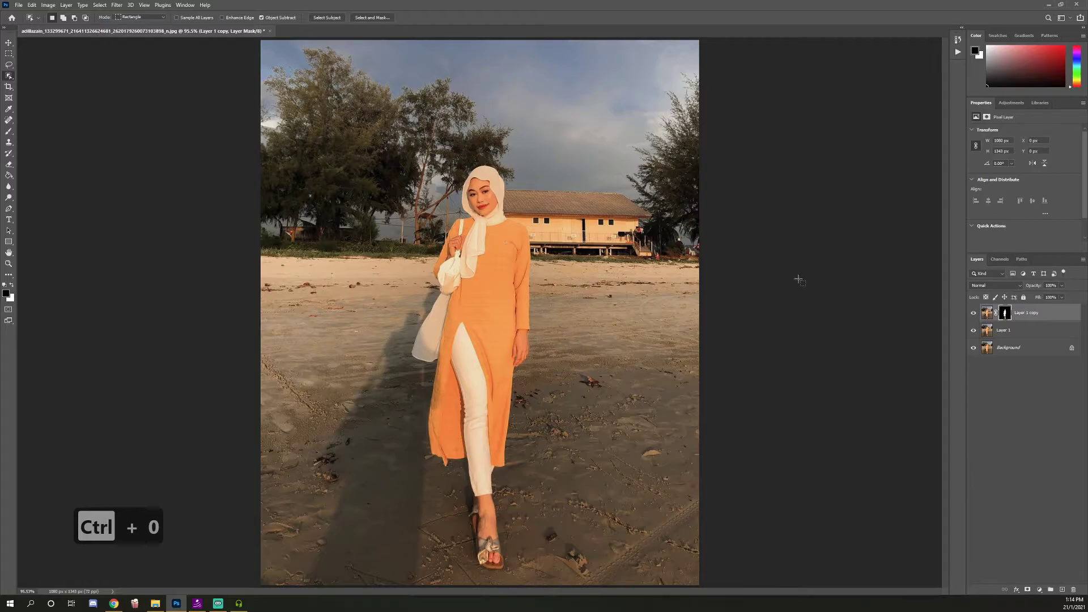
right_click(1005, 315)
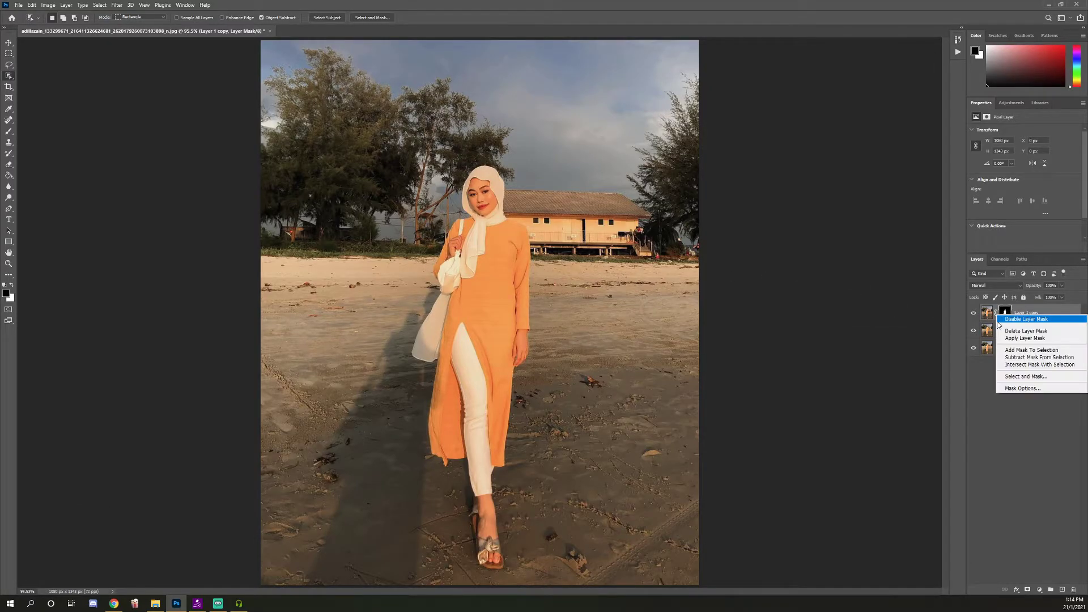
click(1015, 358)
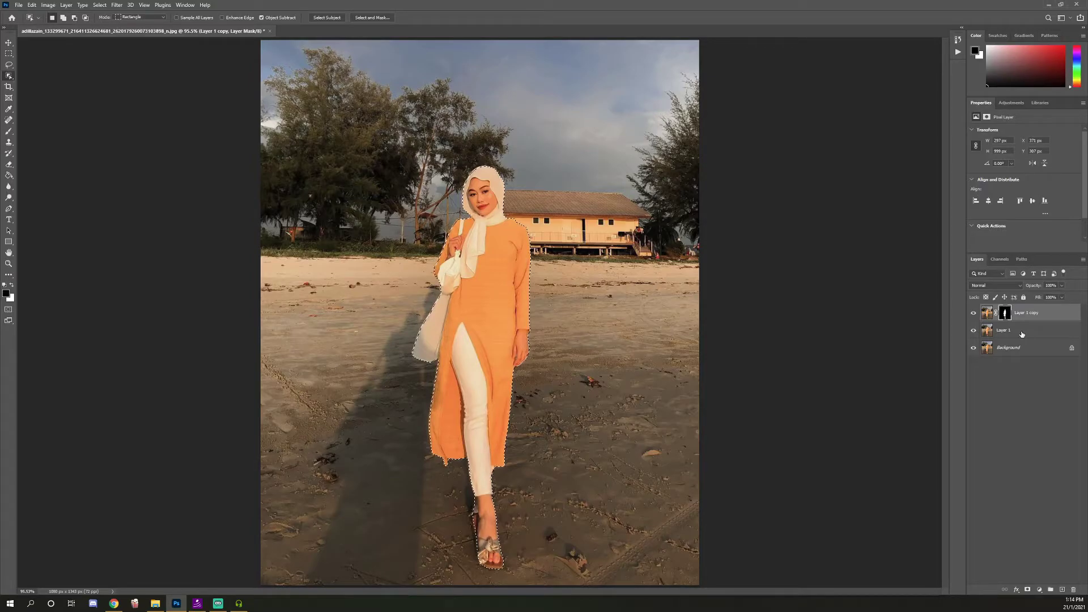
With Layer 1 active, expand the woman's selection by 5 pixels.
click(1020, 334)
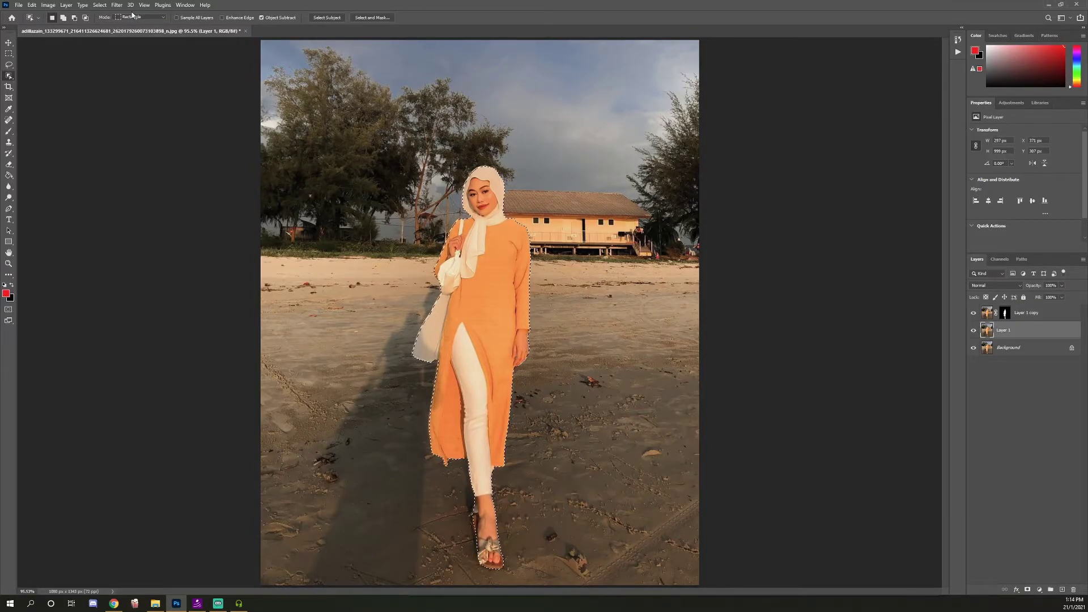
click(100, 5)
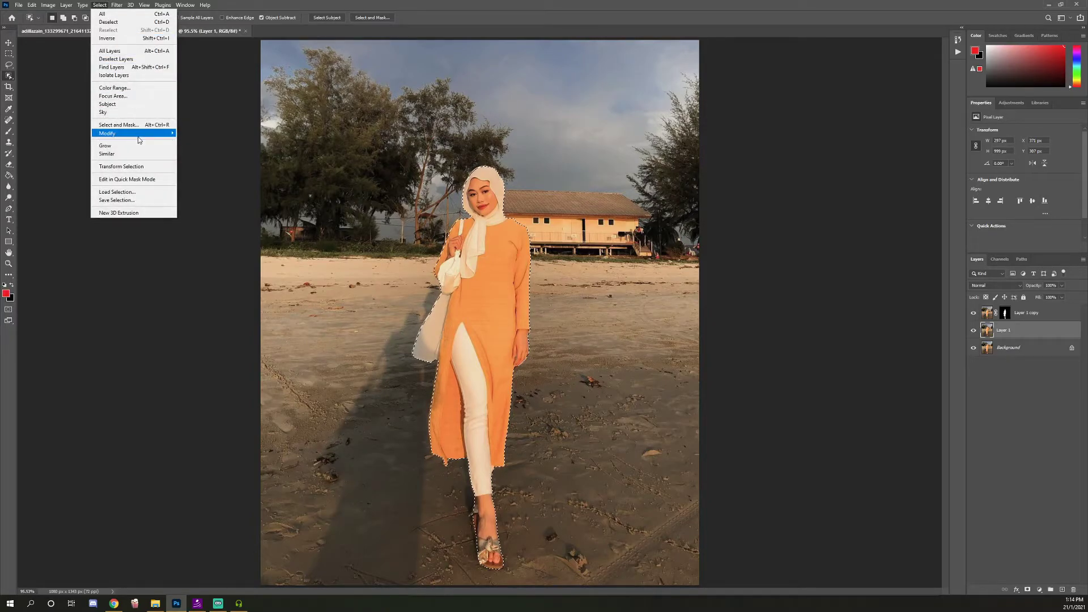
mouse_move(163, 133)
click(193, 149)
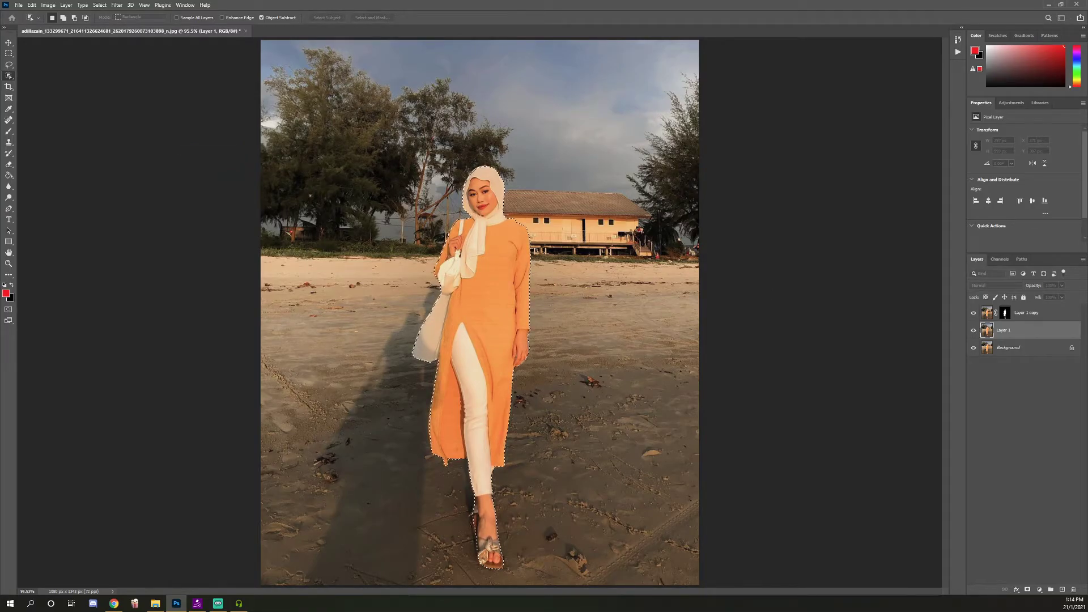
drag(787, 211, 631, 262)
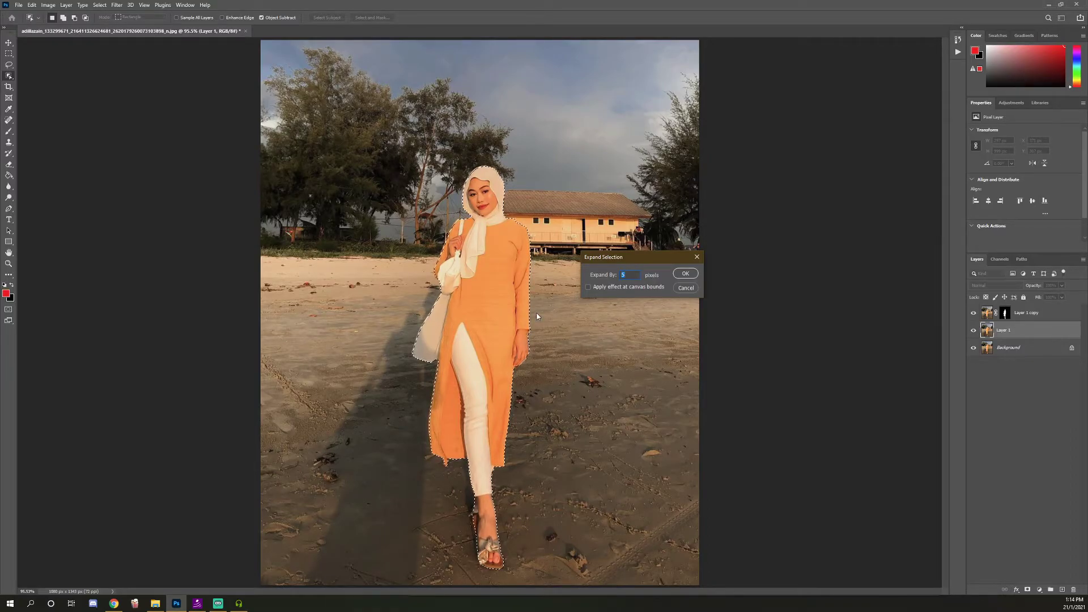
drag(637, 259, 627, 276)
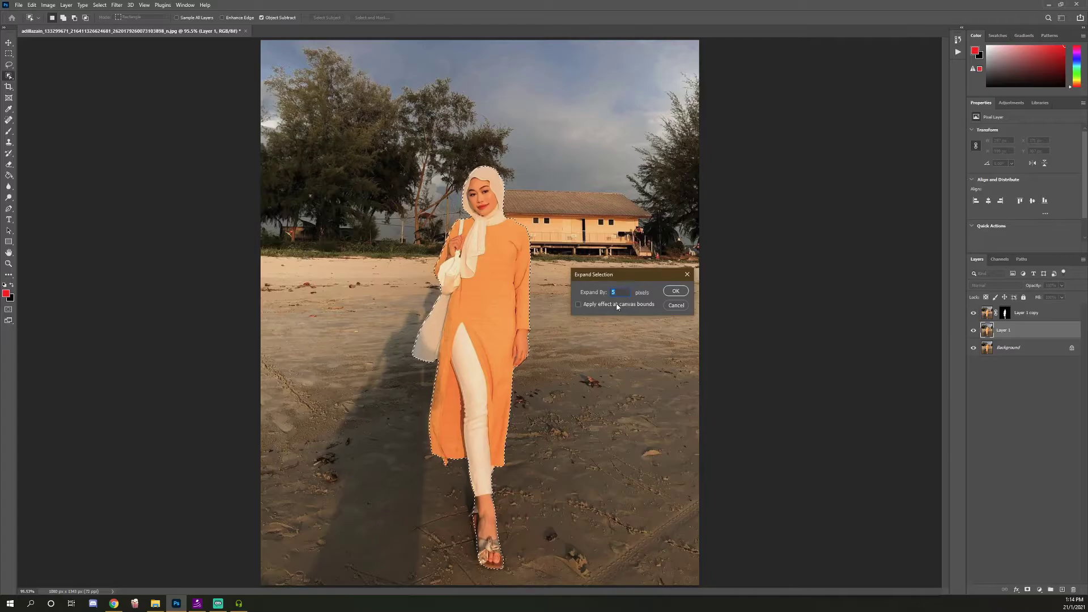
click(675, 292)
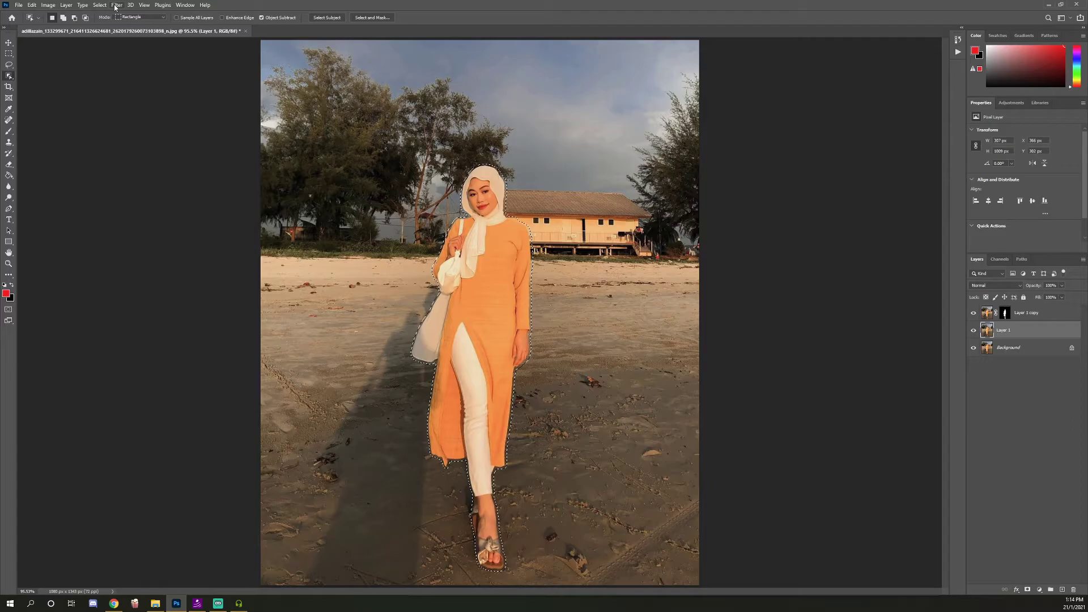
Content-Aware fill the expanded selection on Layer 1, then deselect.
right_click(480, 297)
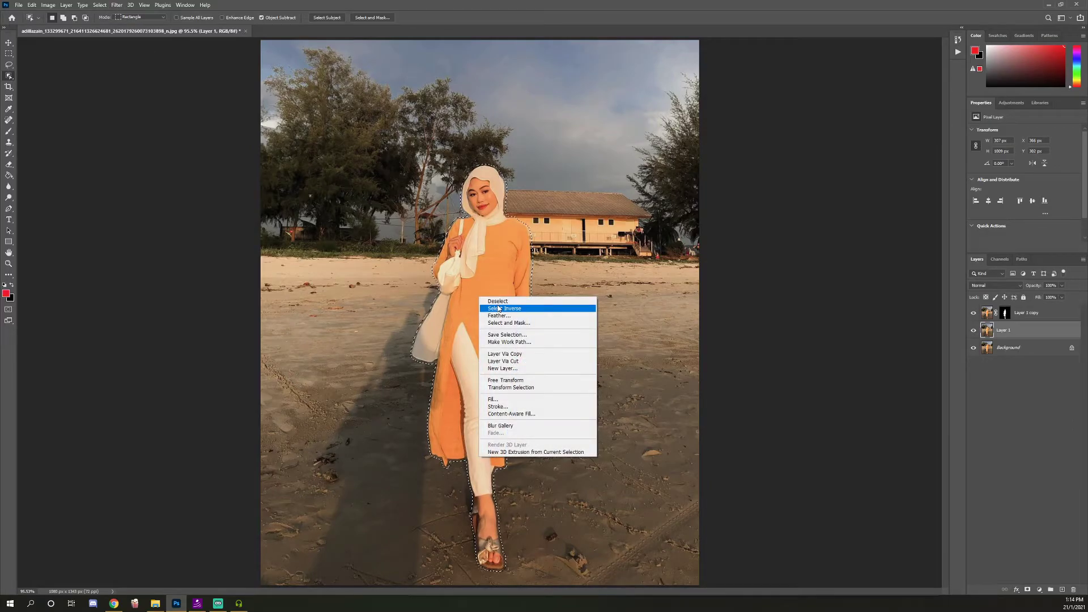
click(494, 399)
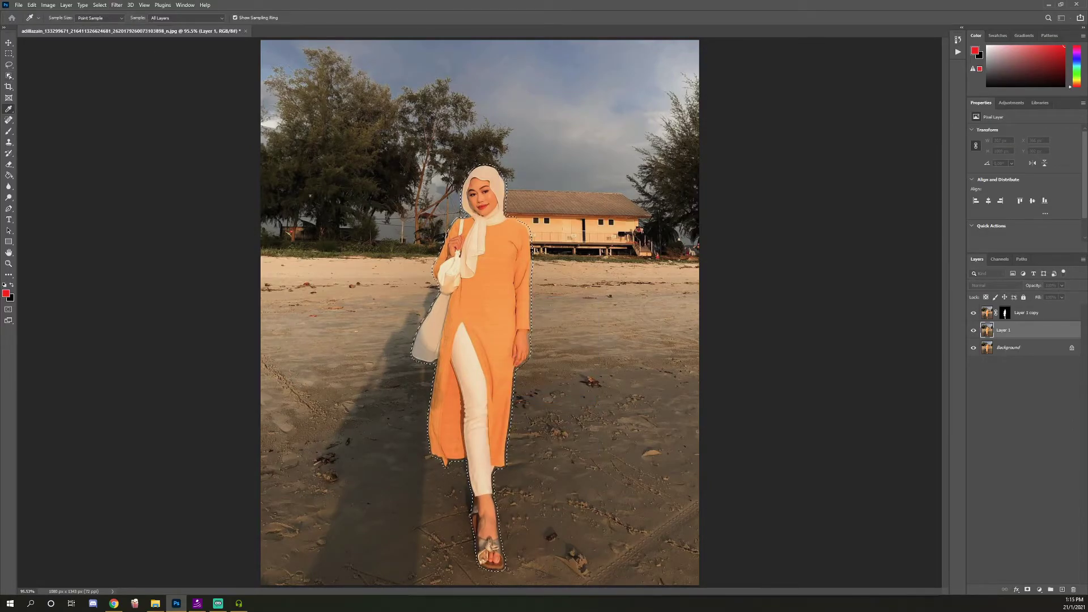
drag(728, 208, 509, 209)
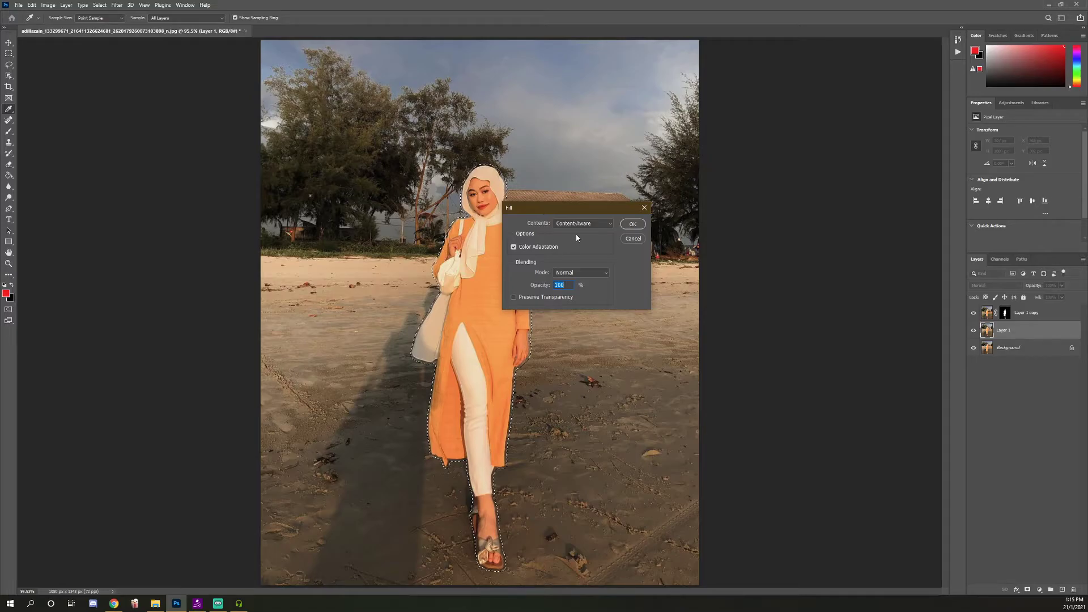
click(624, 226)
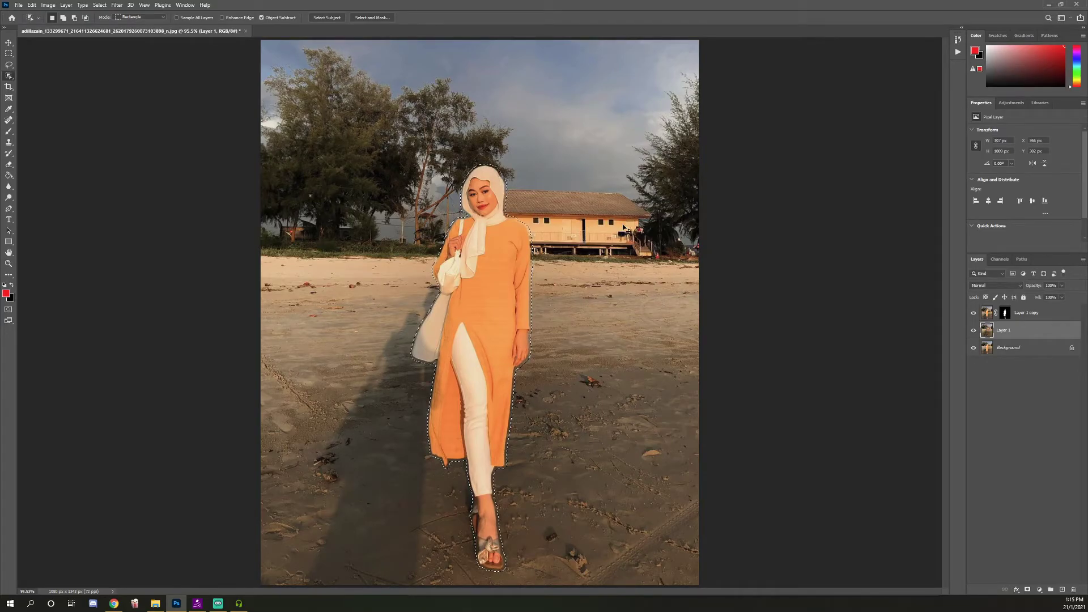
key(ctrl+d)
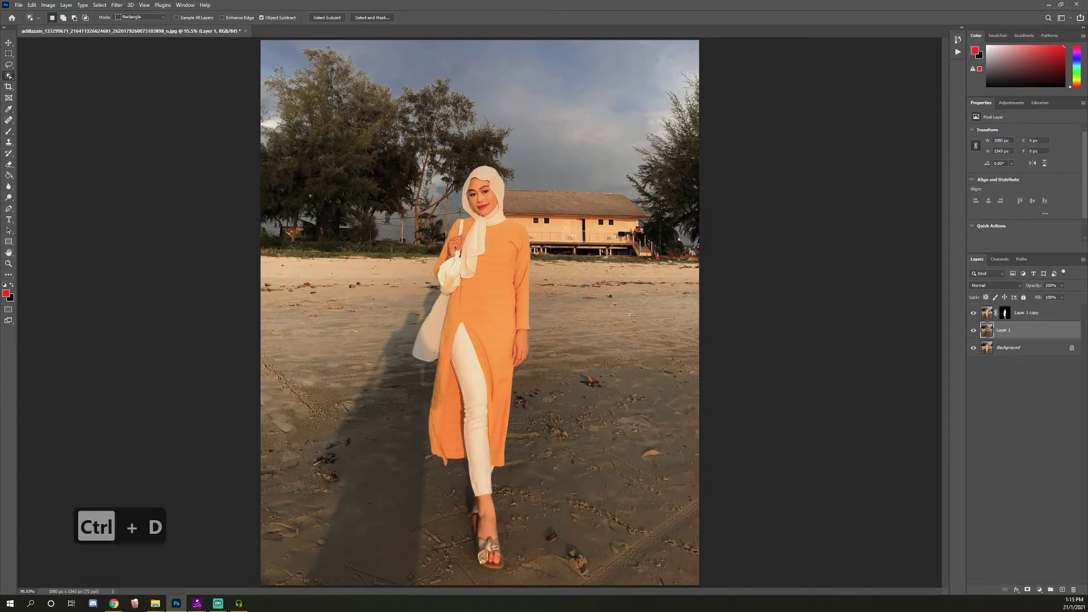
Start a Tilt-Shift blur with its sharp band and transition lines placed around the feet.
click(117, 5)
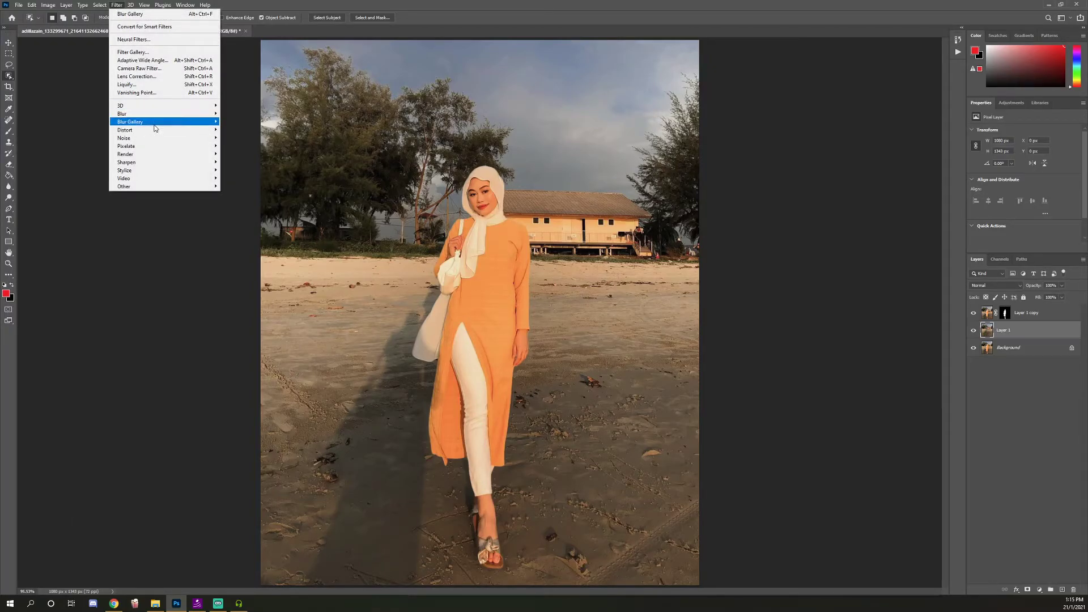
mouse_move(203, 126)
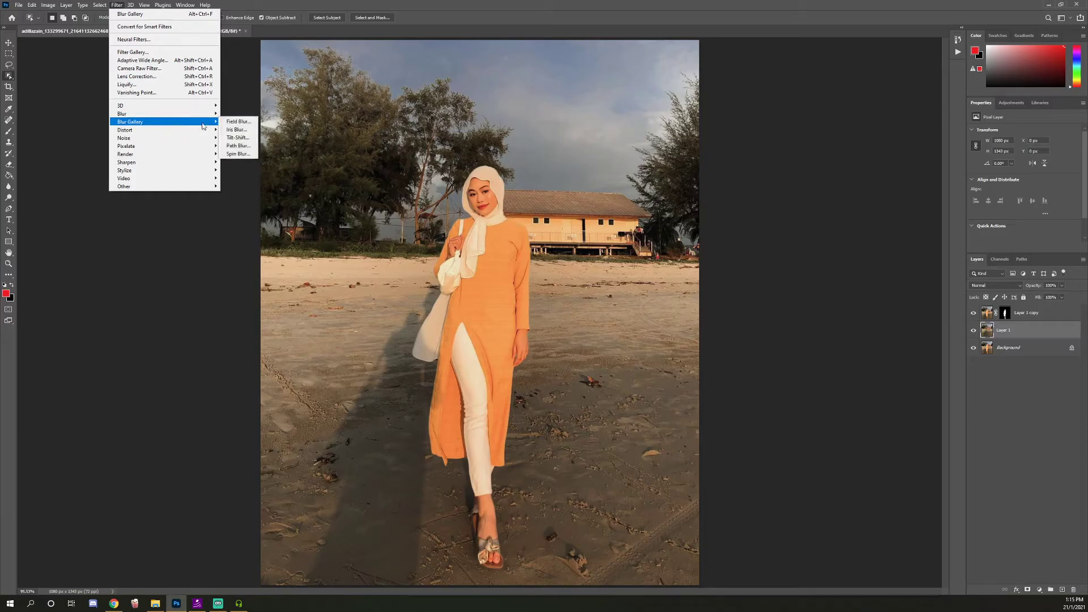
click(247, 139)
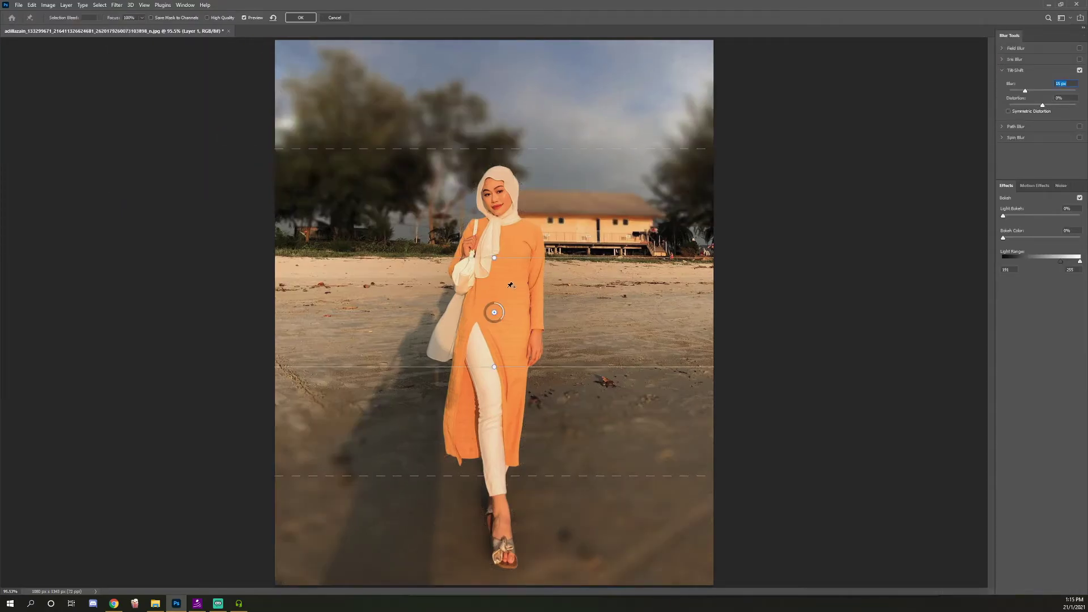
drag(496, 323, 485, 560)
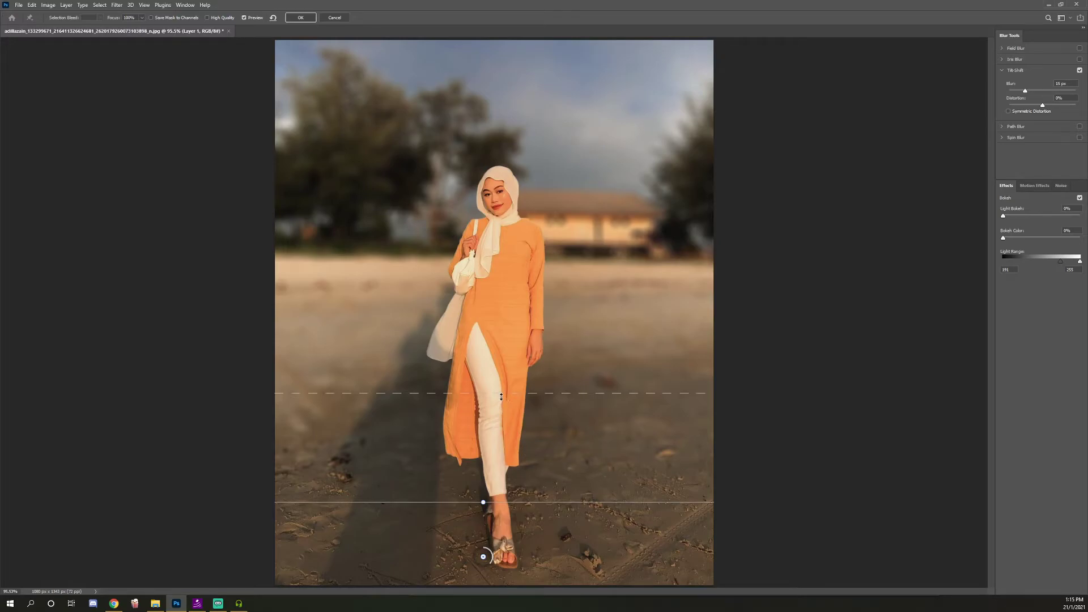
drag(505, 313, 512, 351)
drag(510, 417, 513, 391)
drag(504, 382, 500, 379)
Set the Tilt-Shift blur to 32 px and apply it to Layer 1.
mouse_move(1025, 91)
mouse_down()
mouse_move(1052, 93)
mouse_move(1032, 91)
mouse_up()
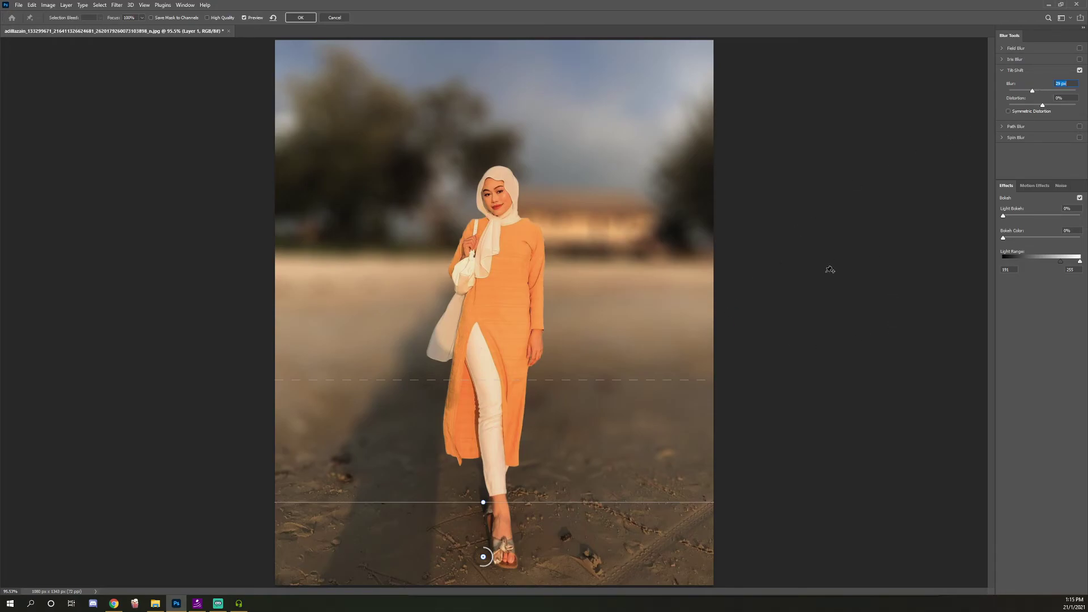
click(298, 19)
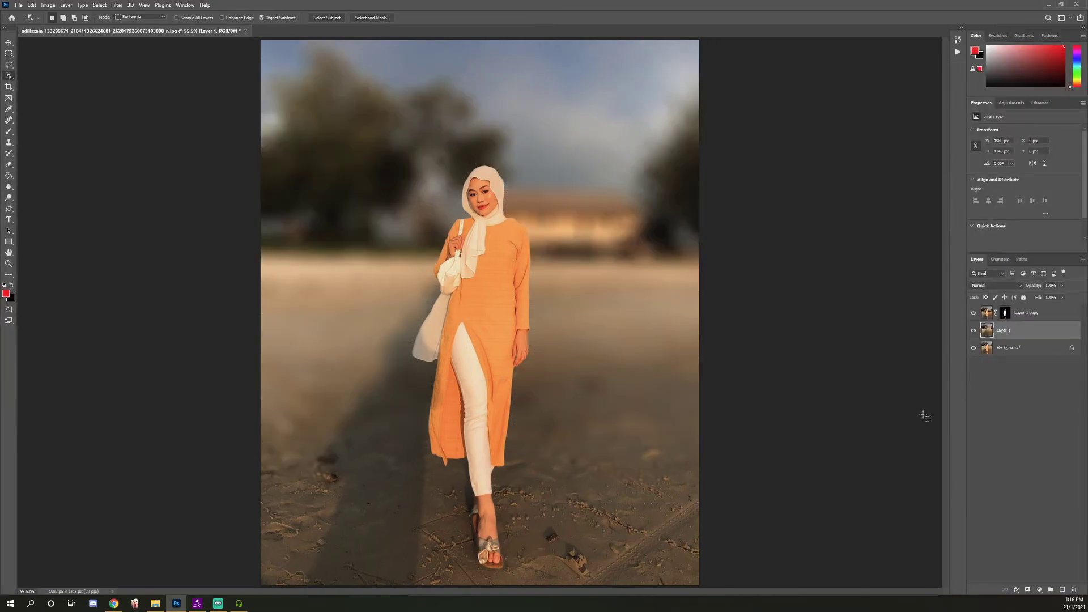
click(1003, 420)
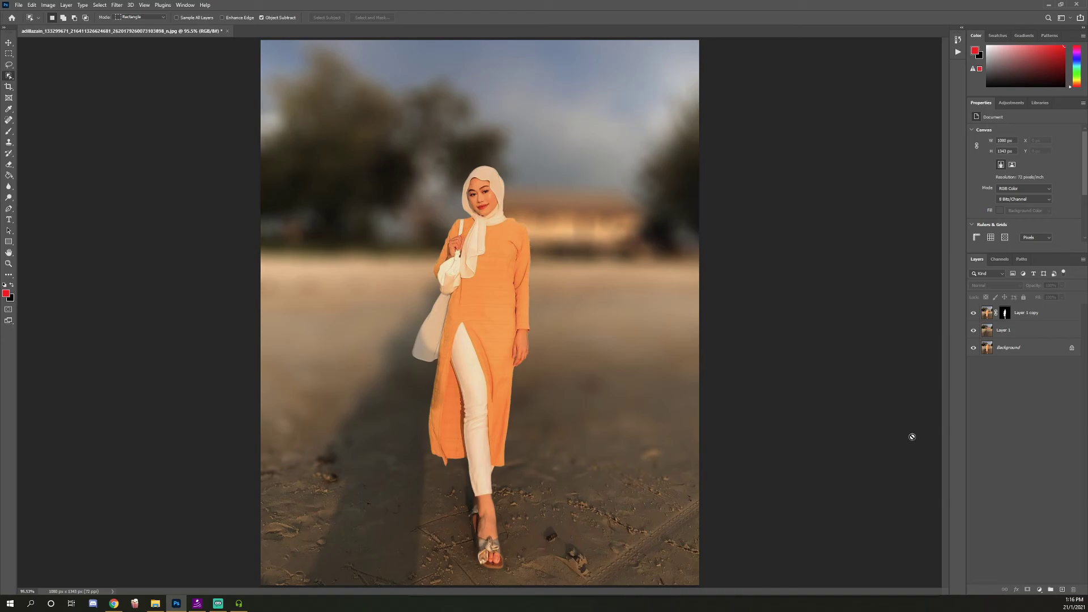